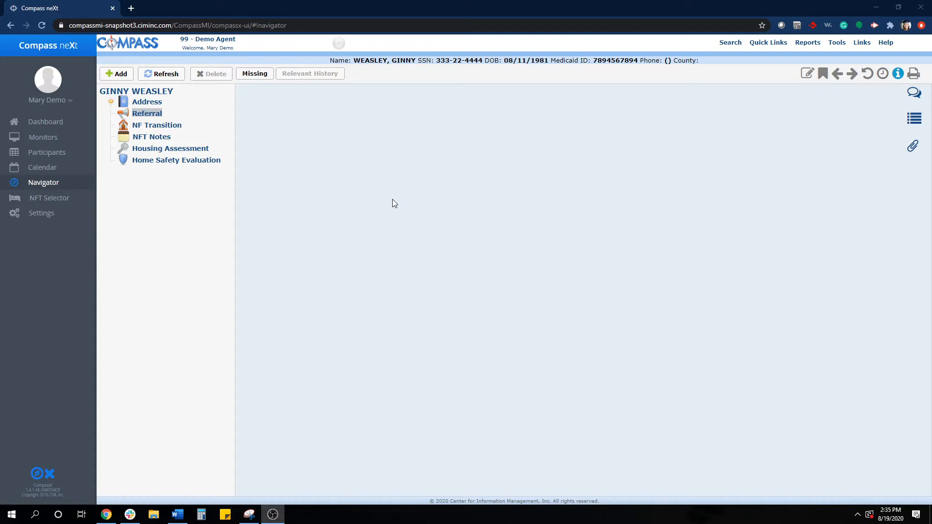
Step: Open the NFT demo user's permissions and examine the Case - Referral and Agent - Referral Agencies rights
click(844, 43)
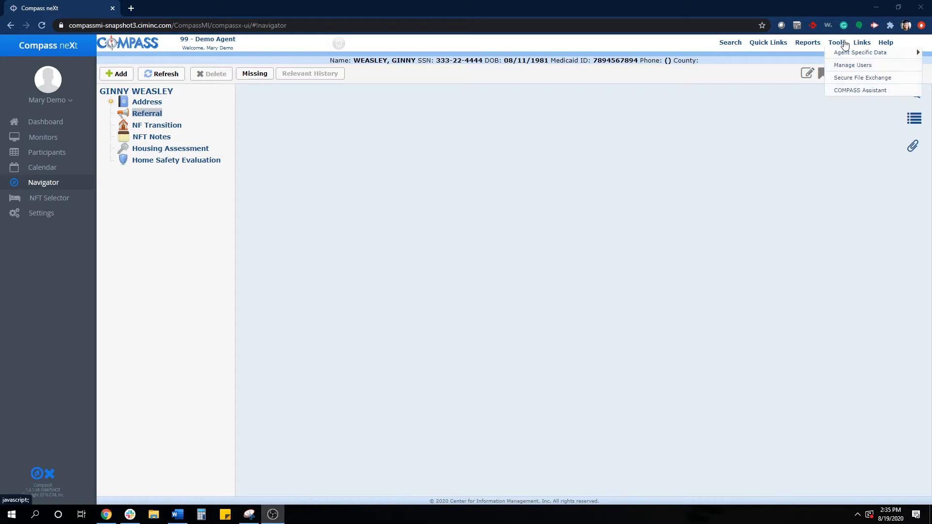
click(880, 66)
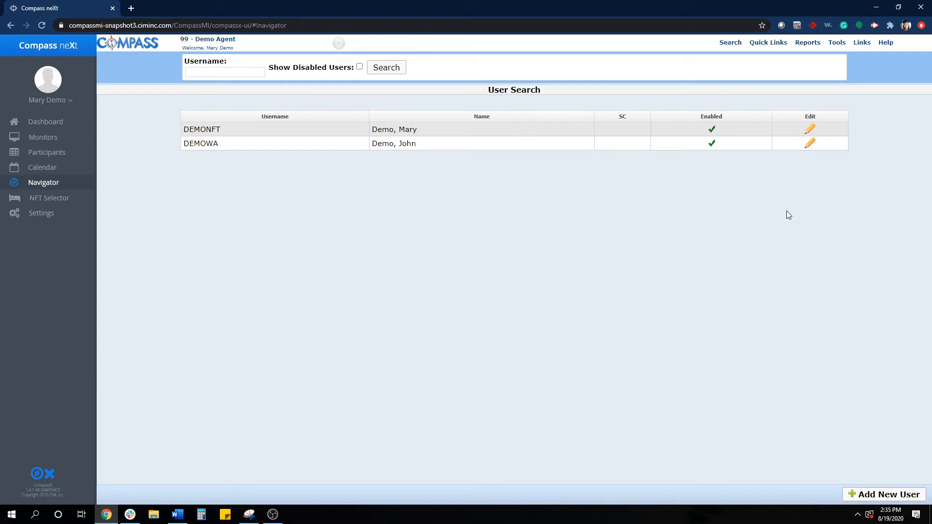
click(812, 130)
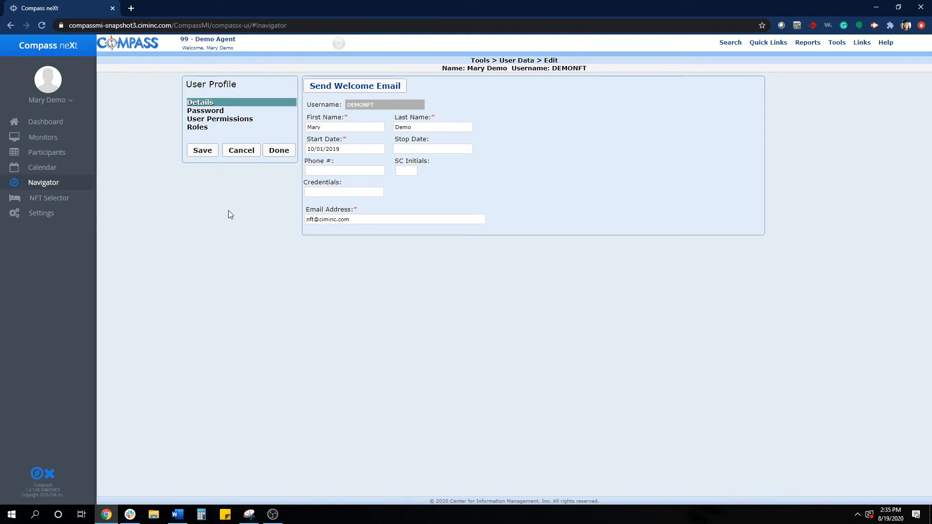
click(269, 121)
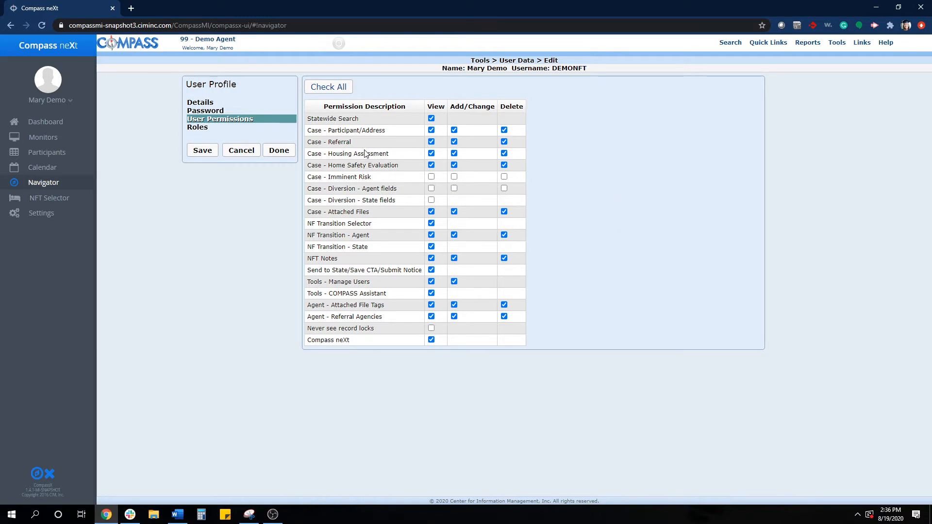
click(355, 147)
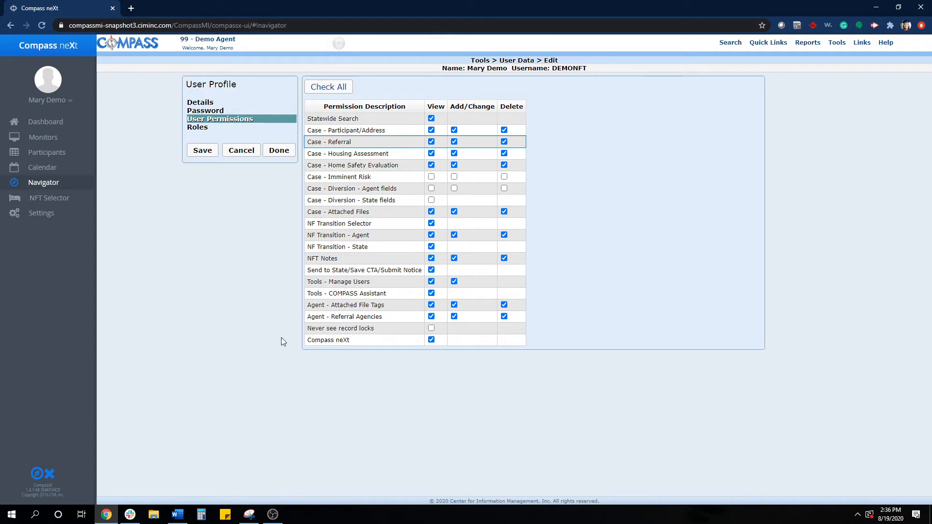
click(336, 317)
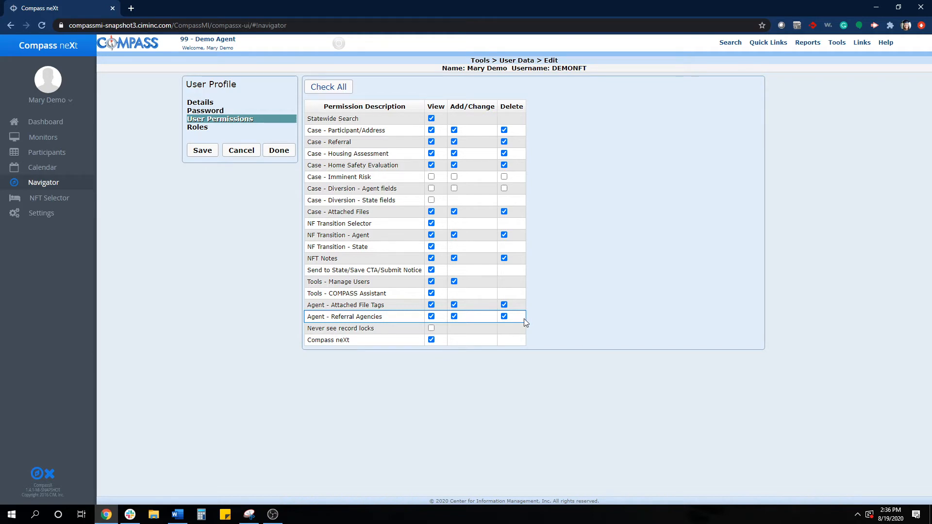
click(353, 144)
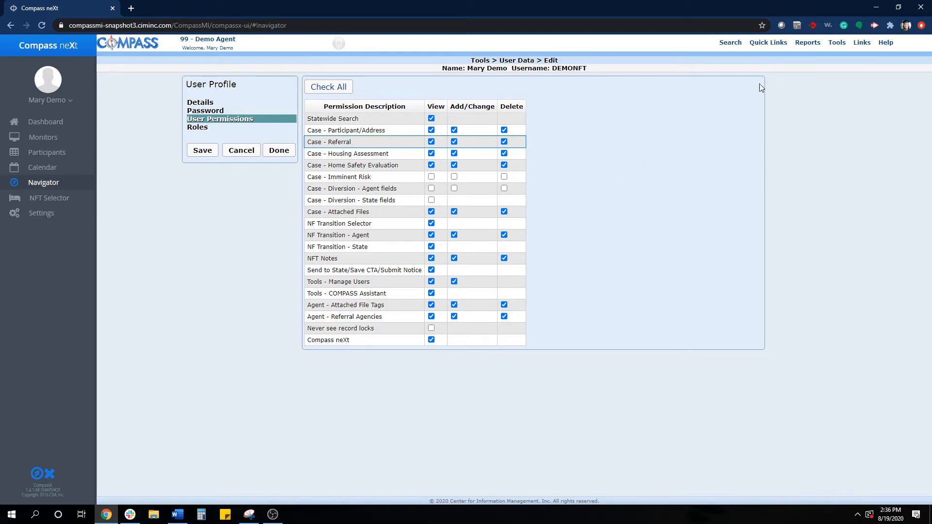
Step: Return to the most recently viewed participant's record and open its Referral section
click(764, 43)
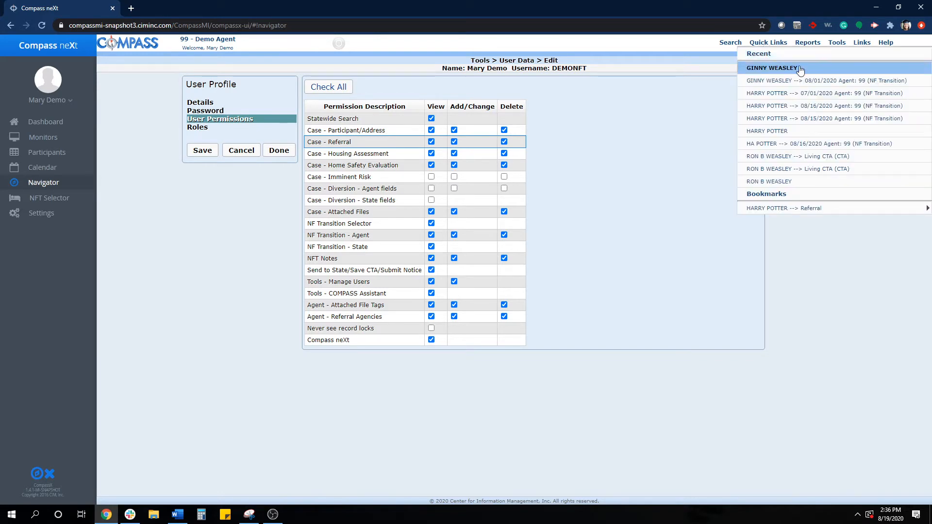
click(800, 69)
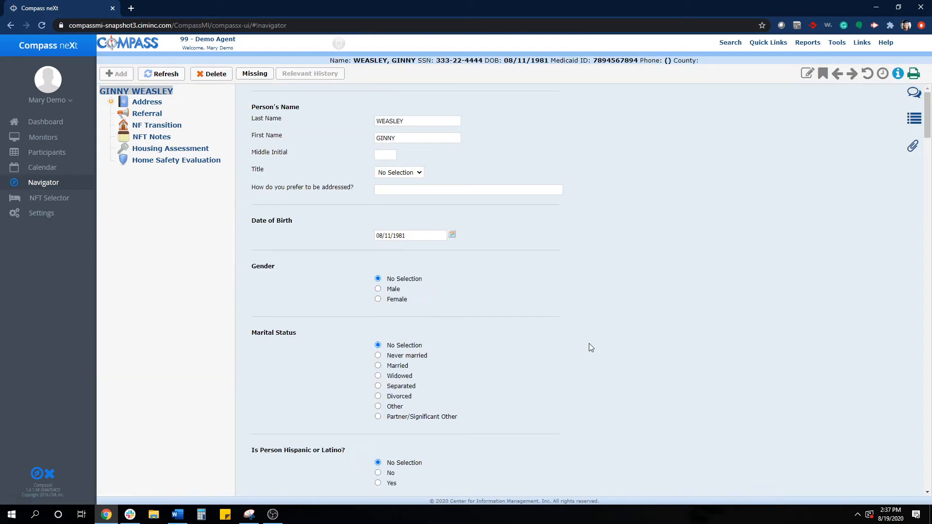
click(150, 119)
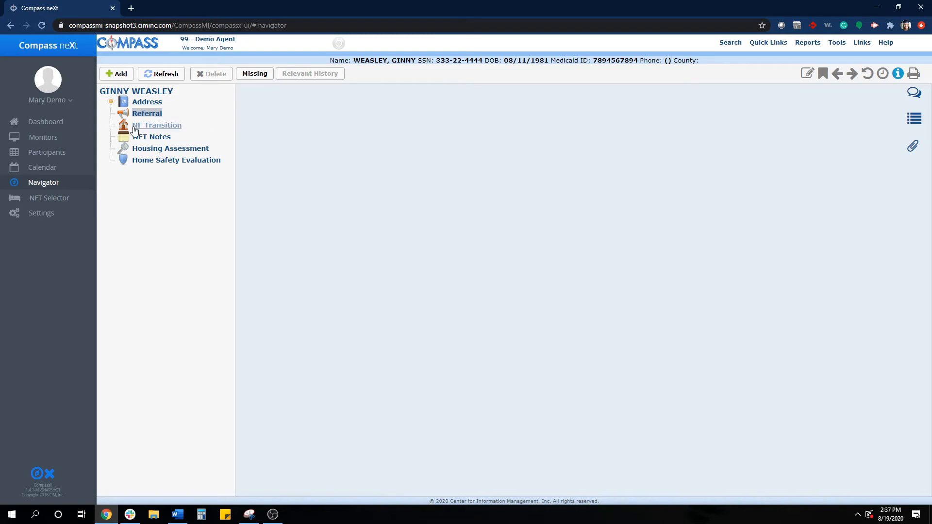
Step: Add a referral dated 08/16/2020 to the participant's record
click(116, 75)
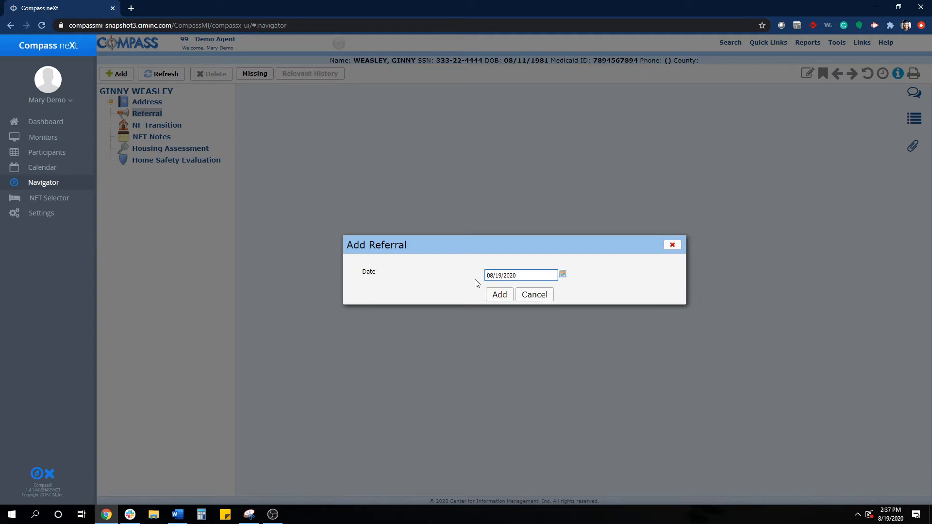
click(505, 275)
key(BackSpace)
key(BackSpace)
text(7/)
click(566, 297)
click(562, 276)
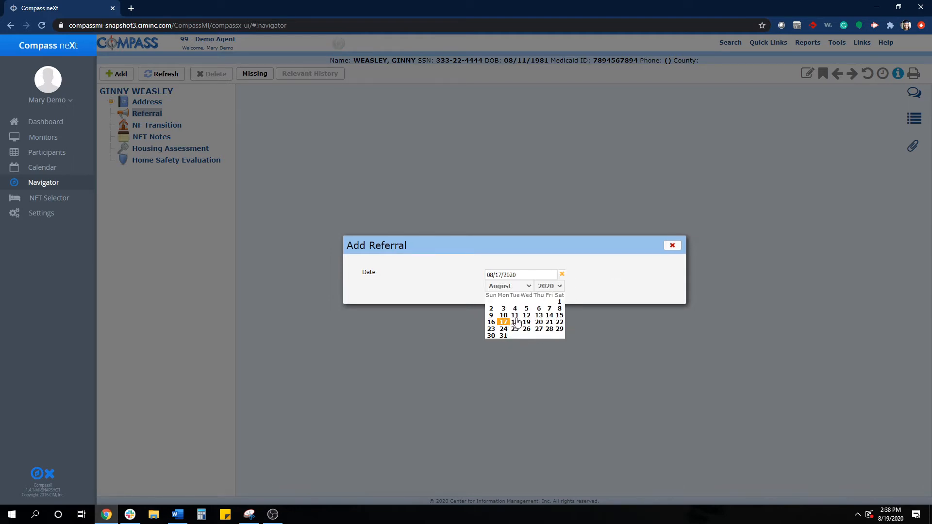
click(491, 322)
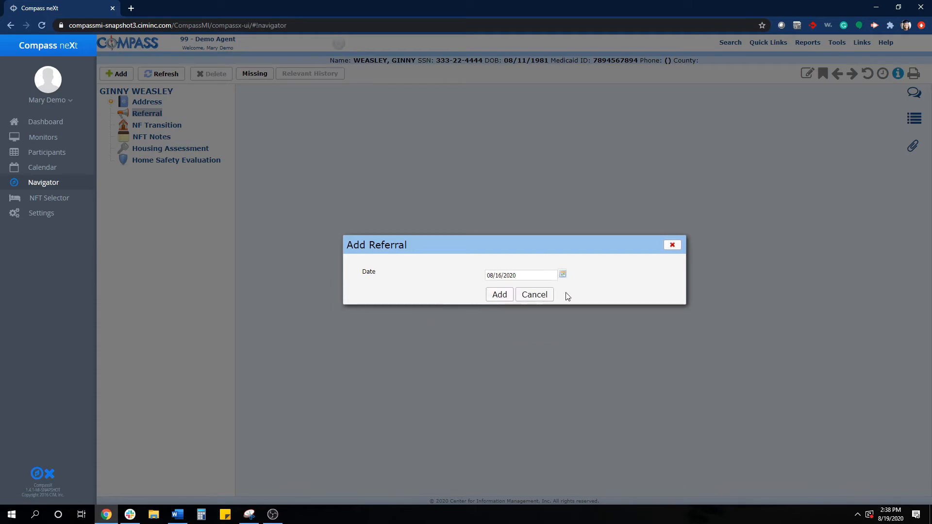
click(499, 295)
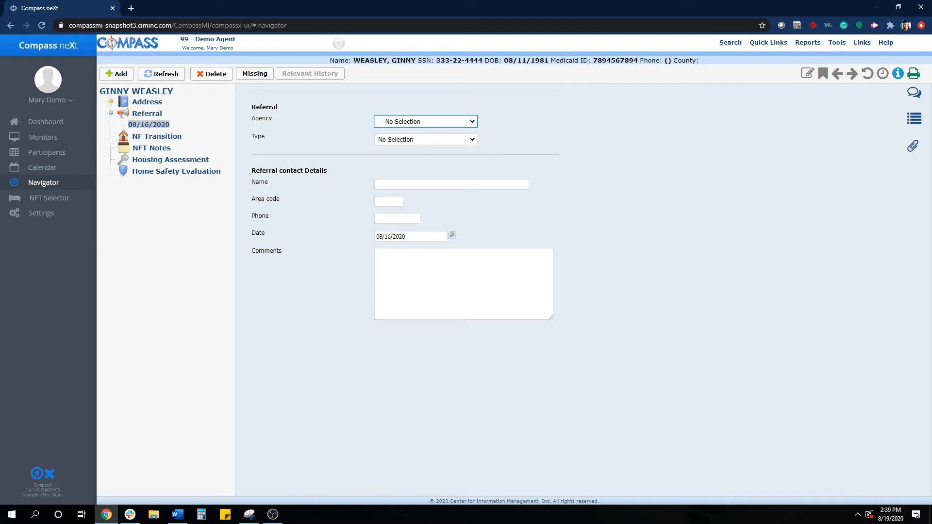
Step: Set the referral's type to Transition Services and review the available agencies without selecting one
click(470, 139)
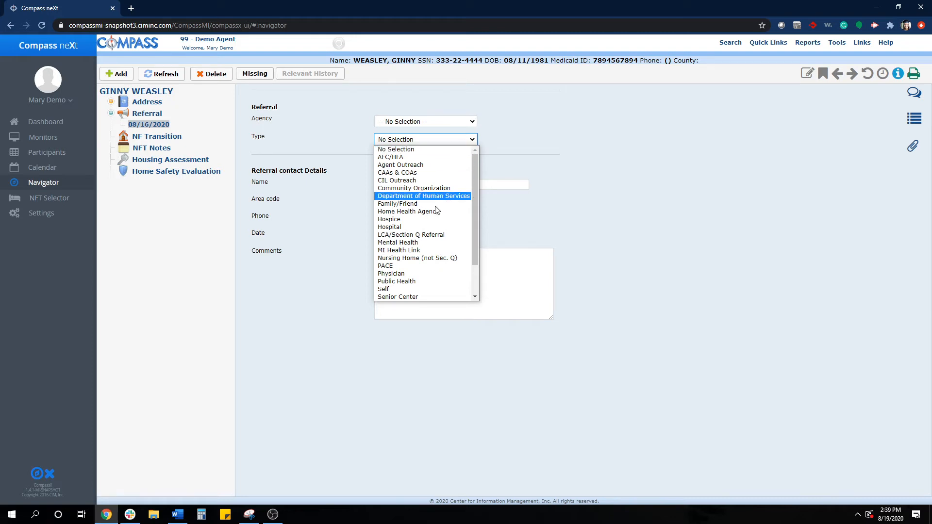
scroll(441, 233, down, 2)
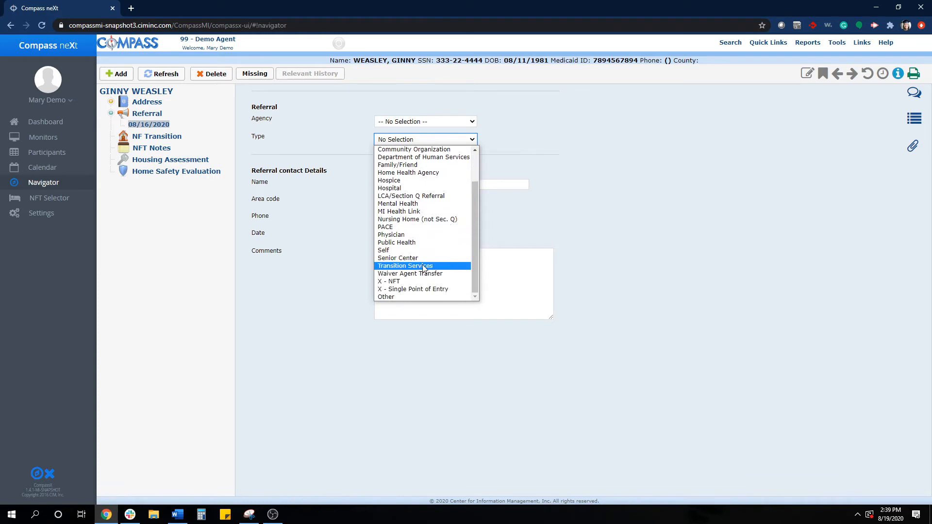
click(447, 266)
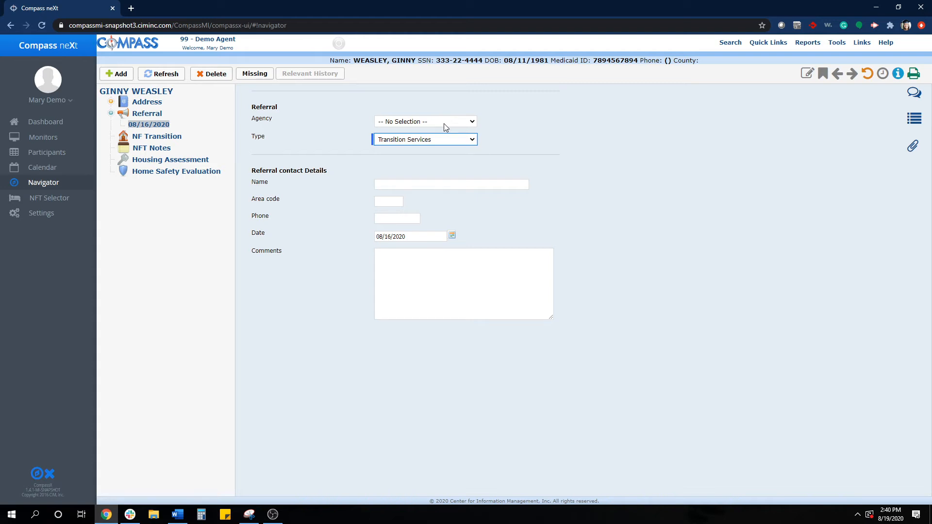
click(463, 123)
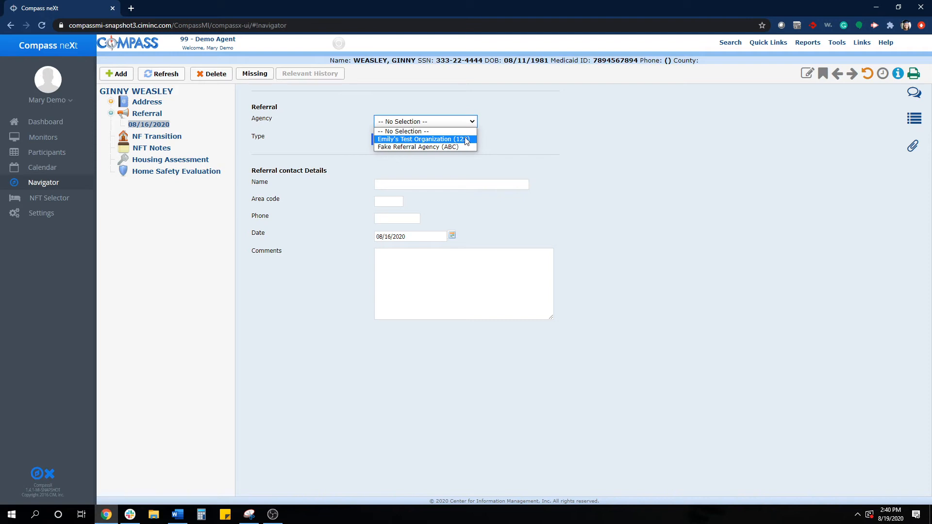
click(496, 133)
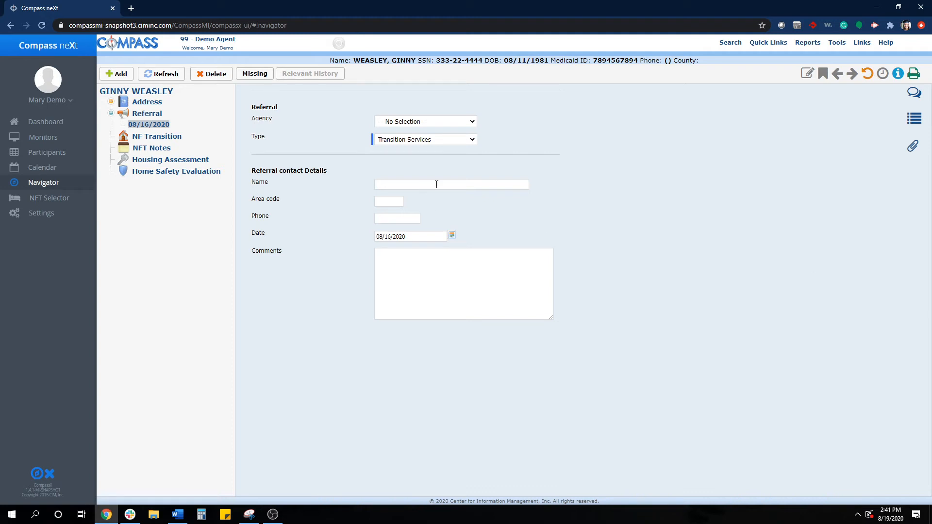
Step: Enter the referral contact's name and add the comment "Referral Agency: Care First"
click(467, 185)
text(Sally Sunshine)
click(484, 208)
click(478, 274)
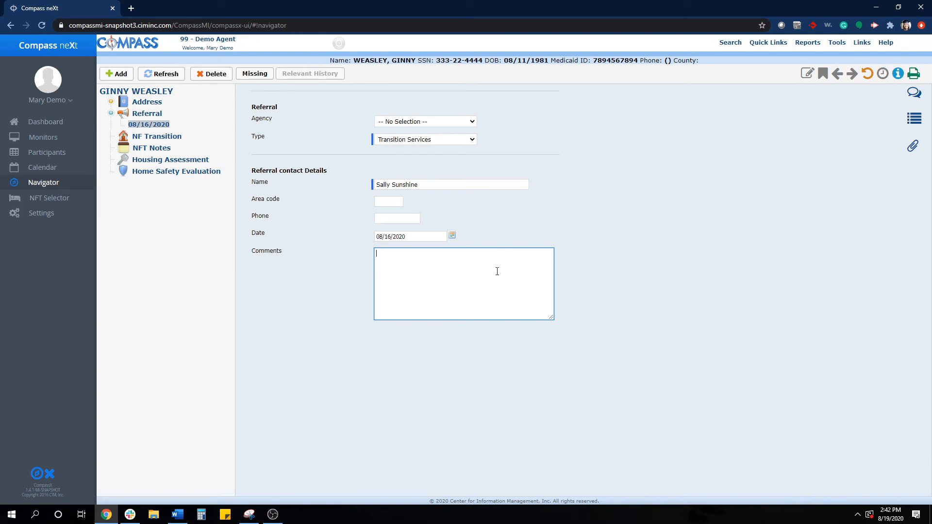
text(Referral Agency: Care First)
click(603, 255)
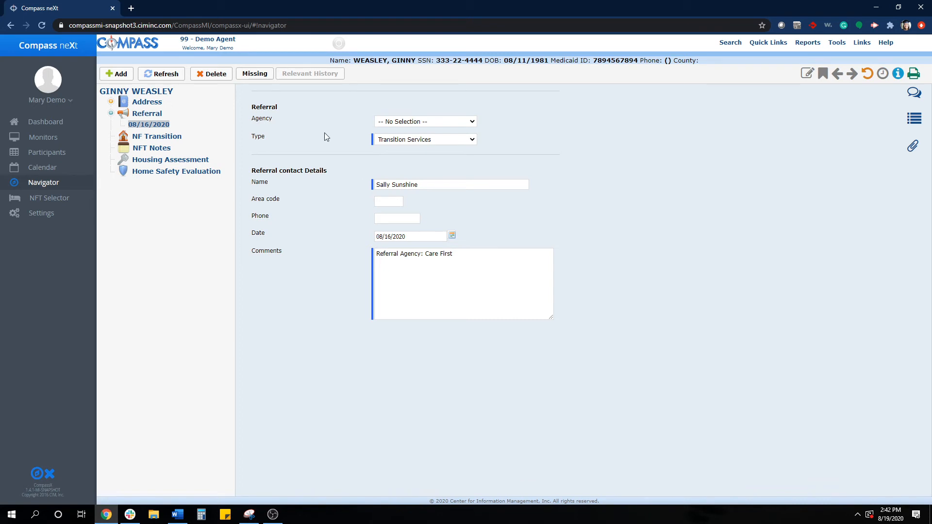
Step: Check the referral's agency choices without selecting one, and open the agent-specific Referral Agencies list
click(438, 124)
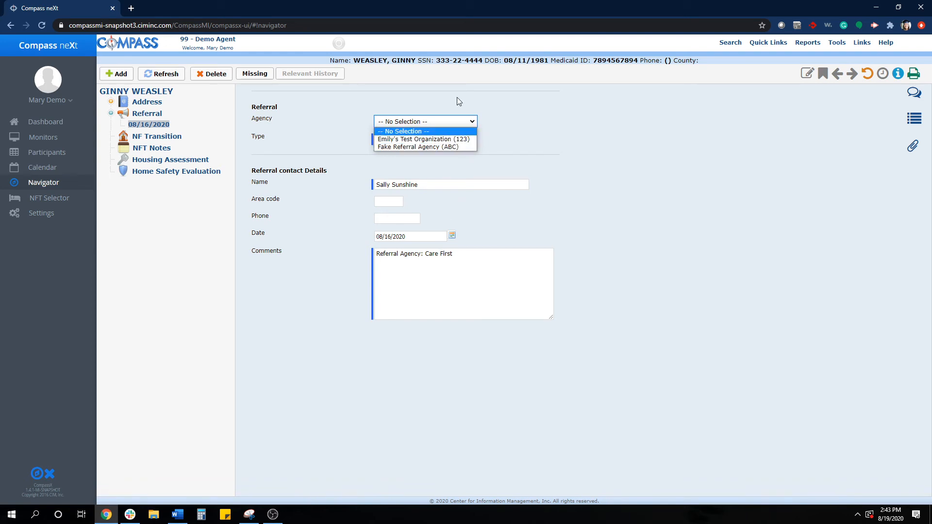
click(582, 116)
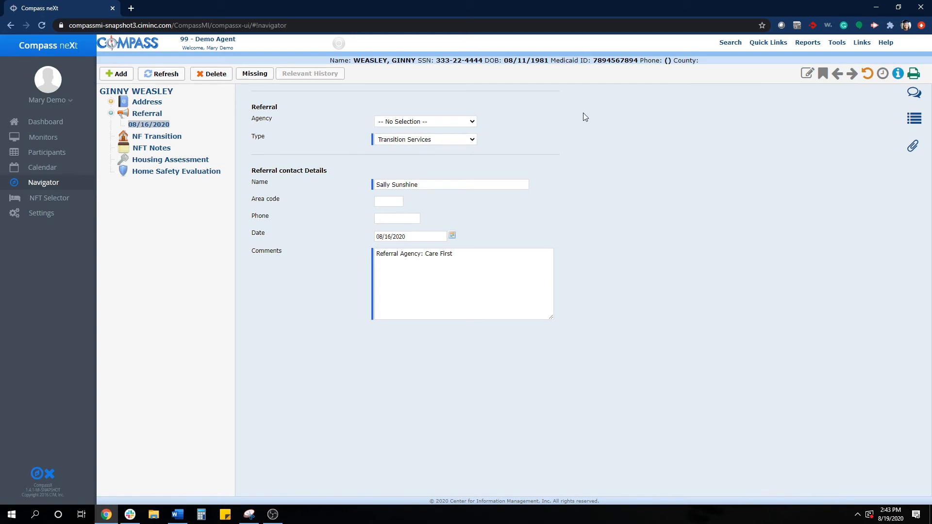
click(837, 43)
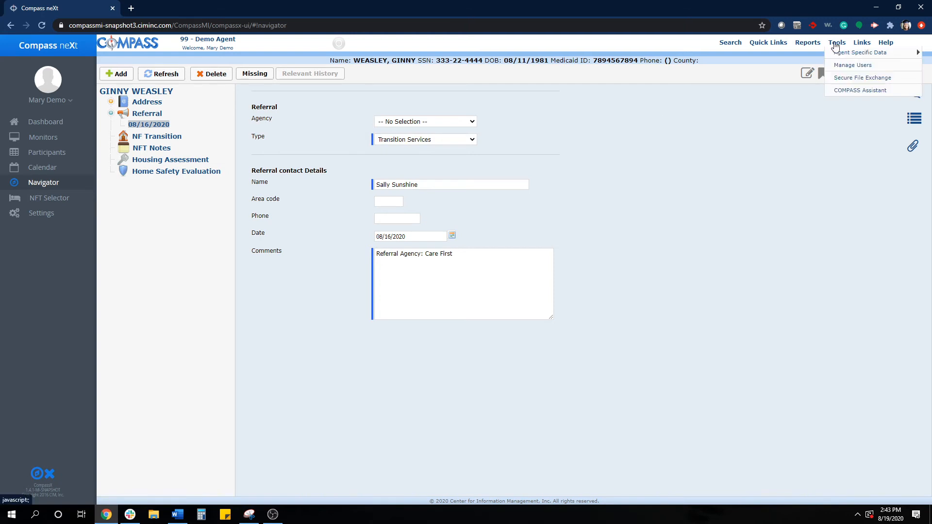
mouse_move(867, 55)
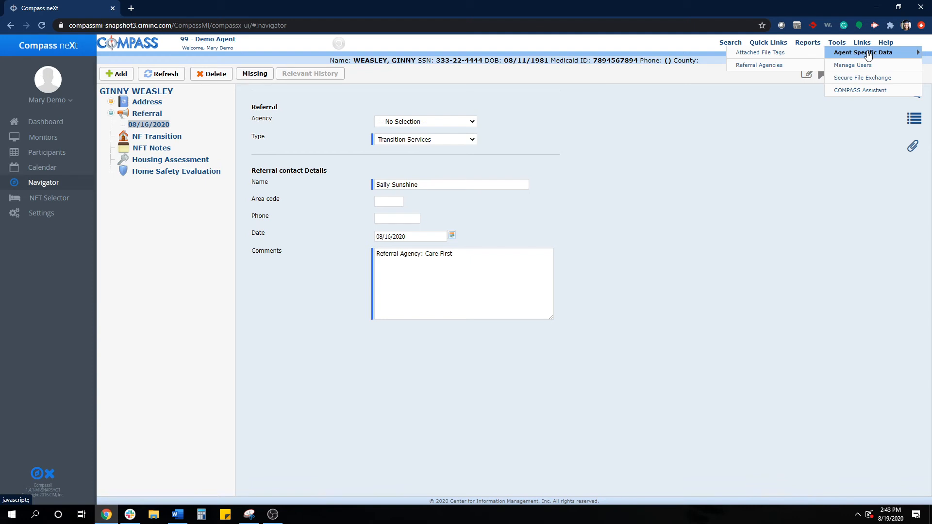
click(784, 69)
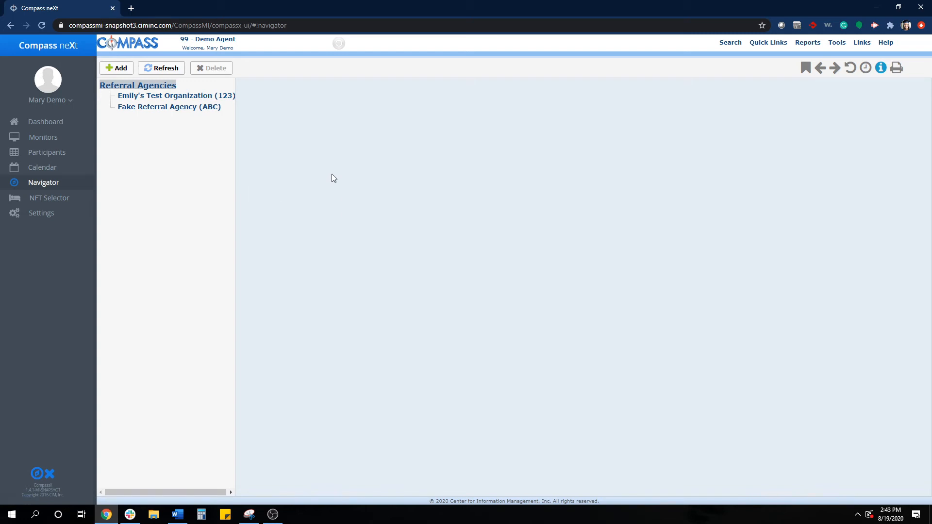
Step: Add a referral agency with code A123 and name Care First
click(121, 68)
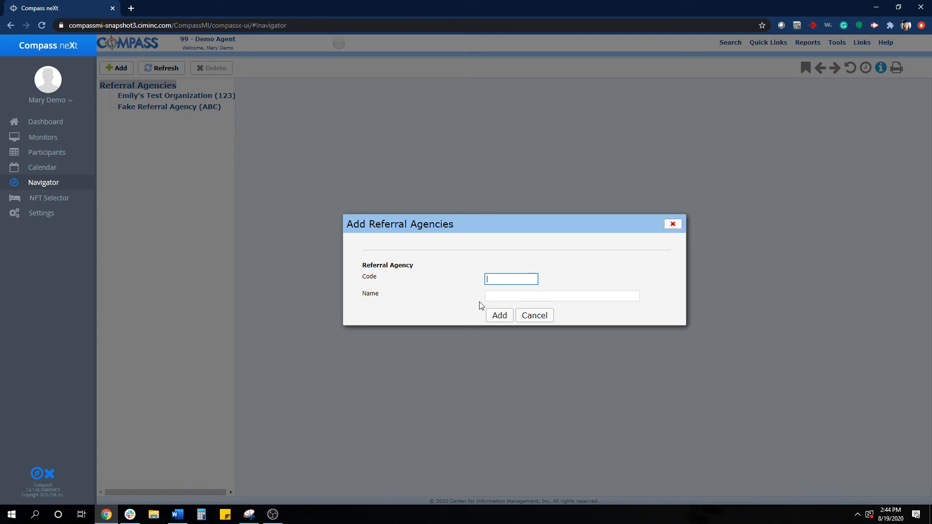
text(A123)
click(479, 304)
click(500, 295)
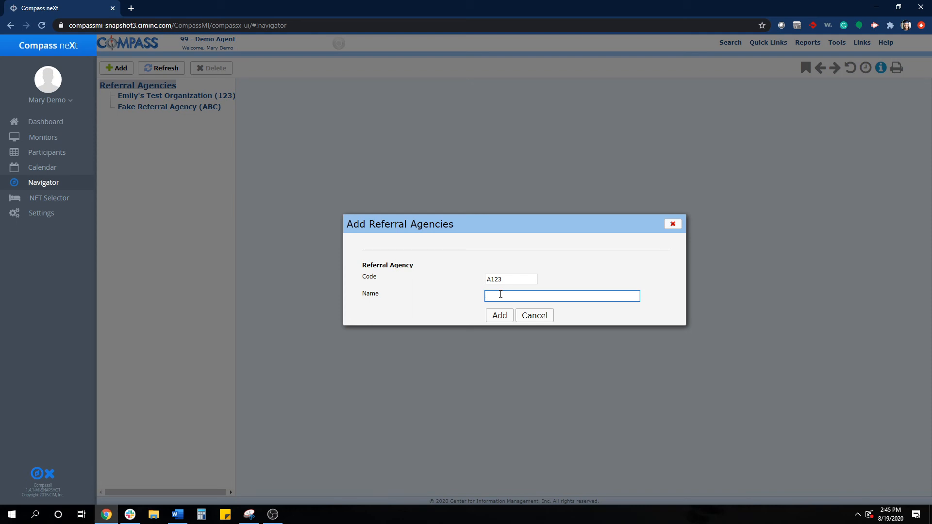
text(Care First)
click(616, 277)
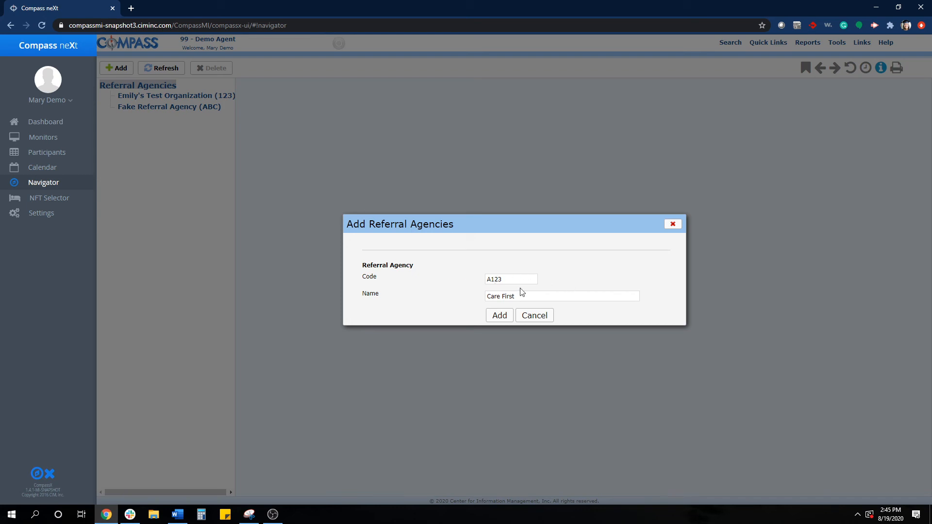
click(500, 316)
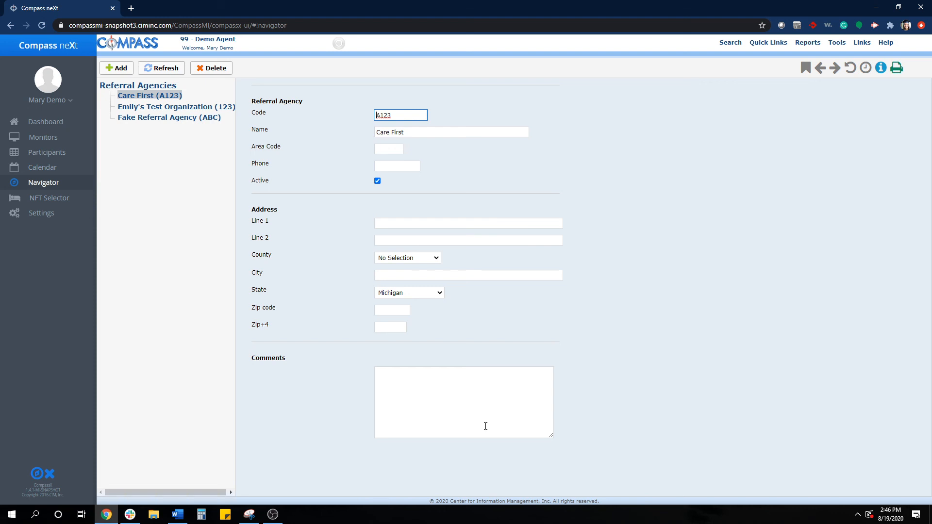
Step: Mark the Care First agency as inactive and set it back to active
click(455, 381)
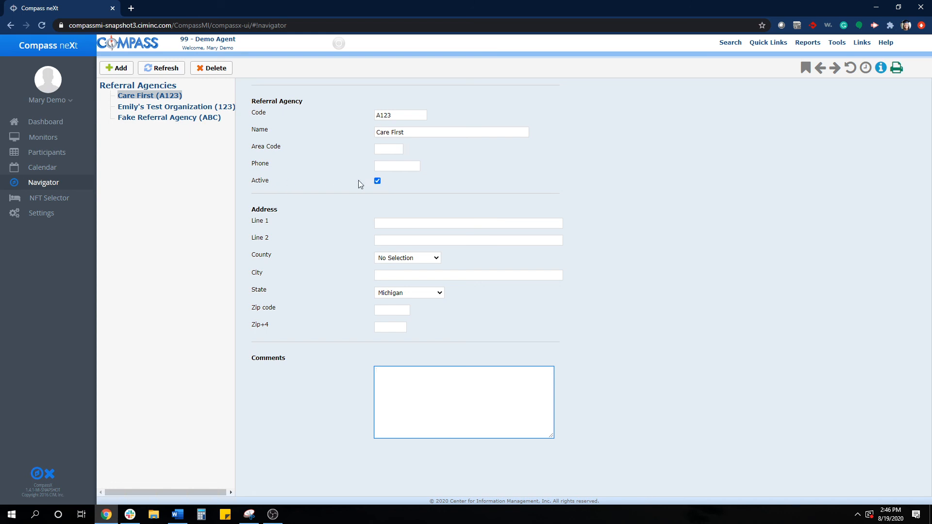
click(377, 181)
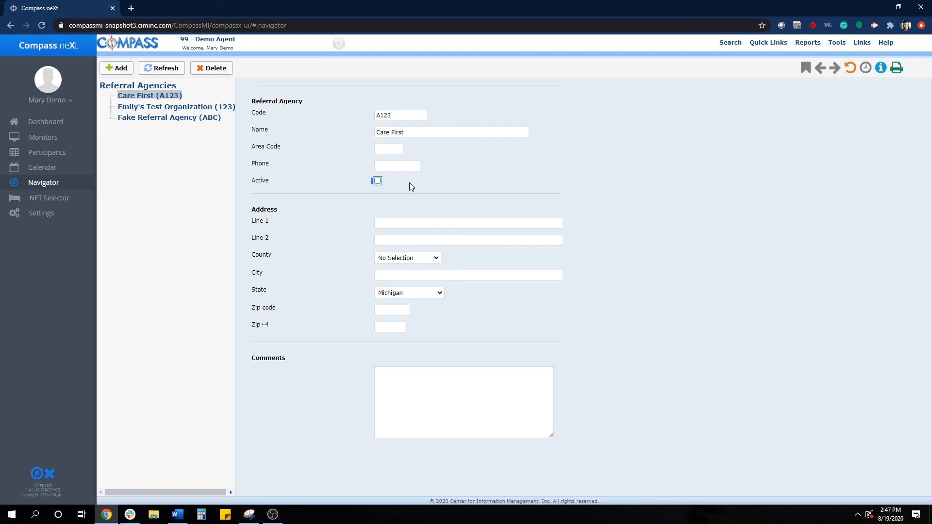
click(377, 181)
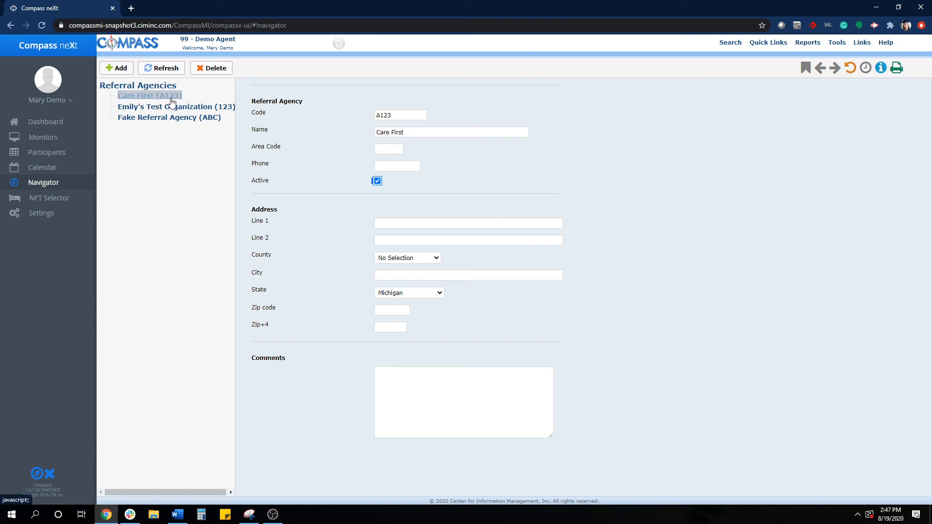
Step: Permanently delete the Care First (A123) referral agency record
click(226, 71)
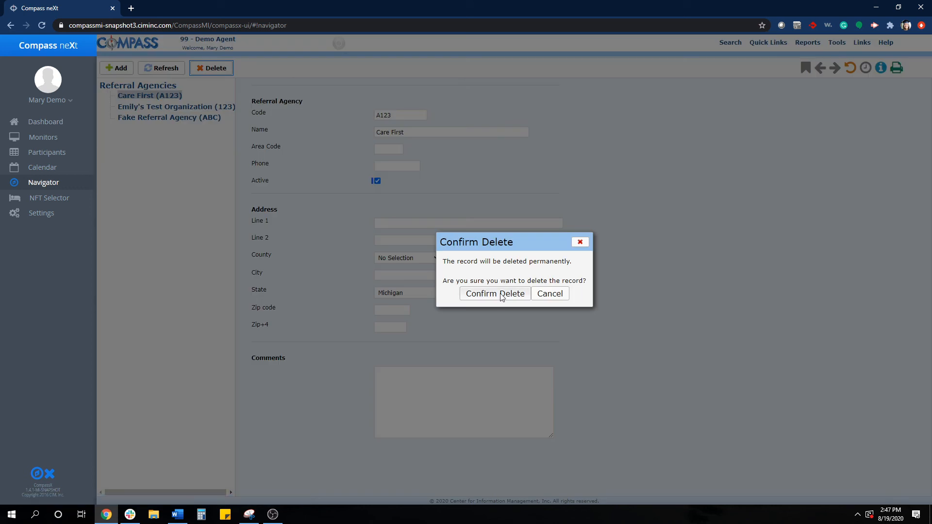
click(500, 294)
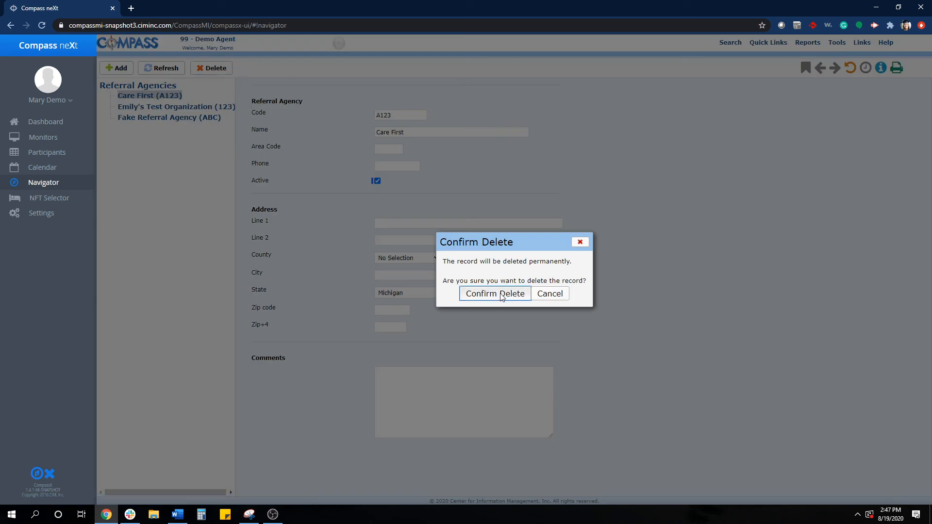